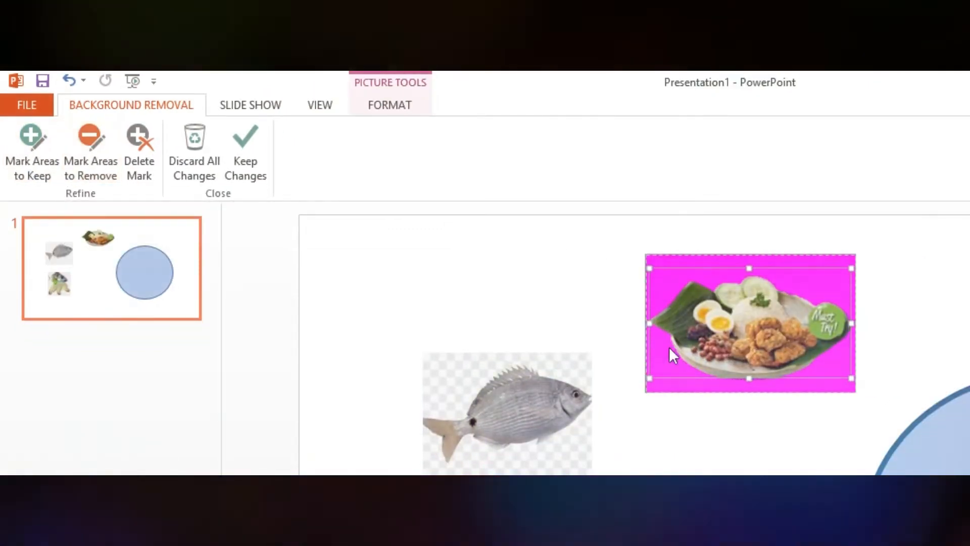
Step: Refine the food plate's background removal by marking the banana leaf's outer tip as an area to keep, and keep the changes
{"action": "left_click_drag", "start_coordinate": [650, 323], "coordinate": [663, 326]}
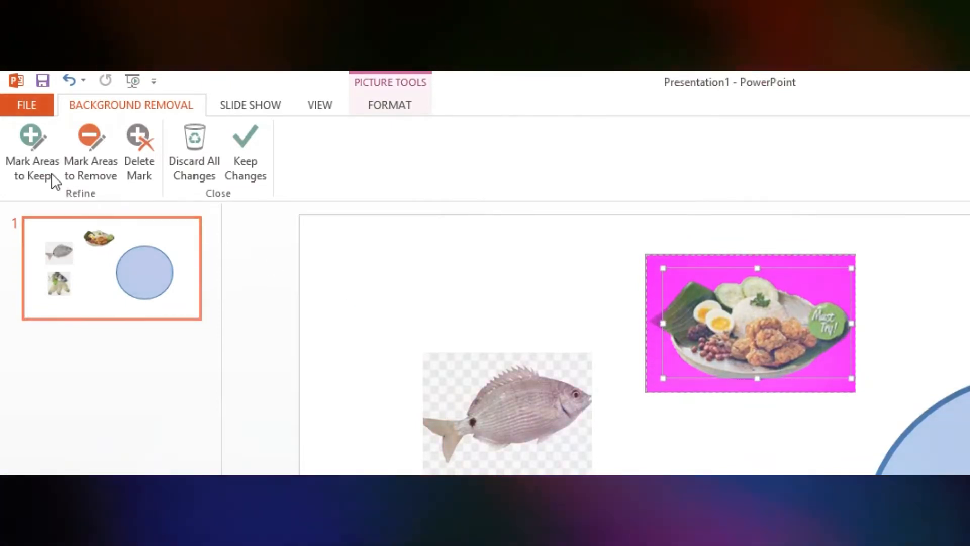
{"action": "left_click", "coordinate": [32, 166]}
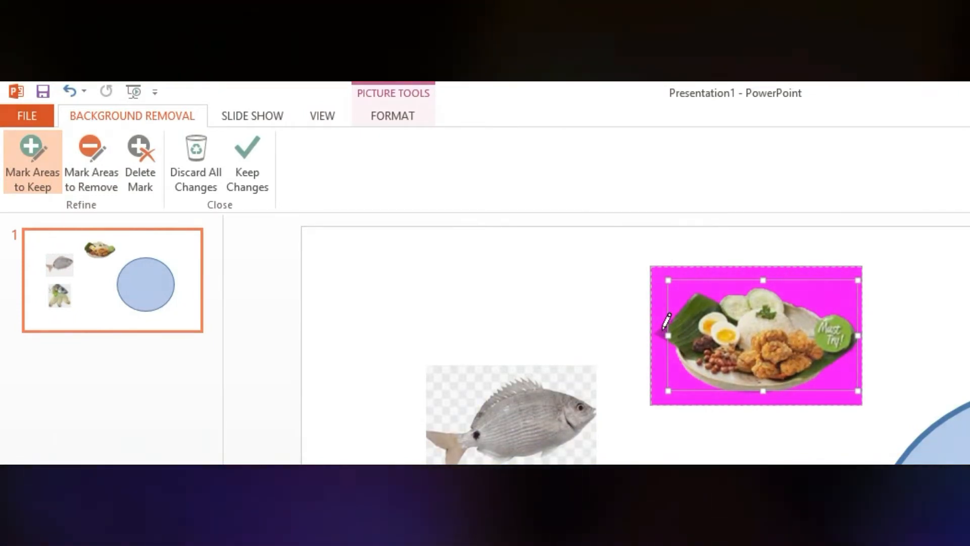
{"action": "left_click", "coordinate": [661, 328]}
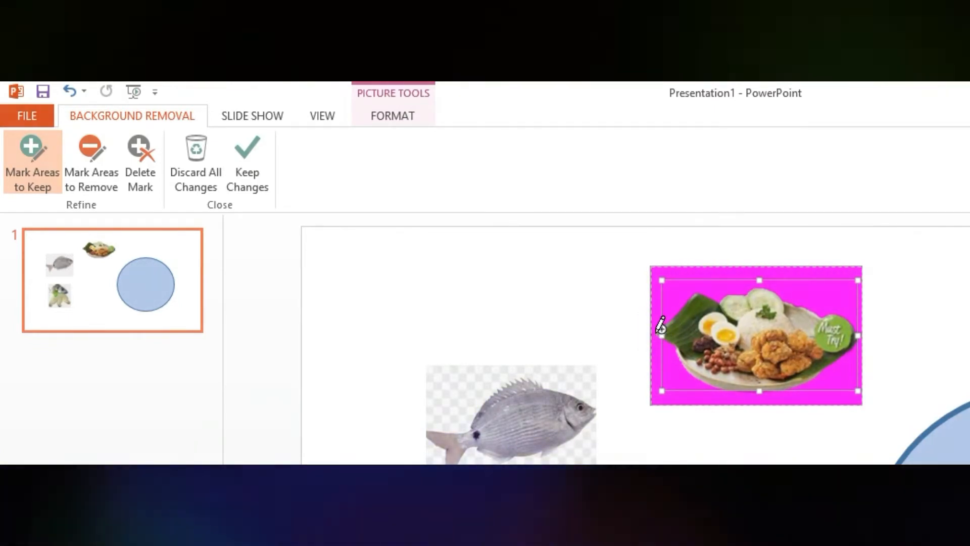
{"action": "left_click", "coordinate": [655, 332]}
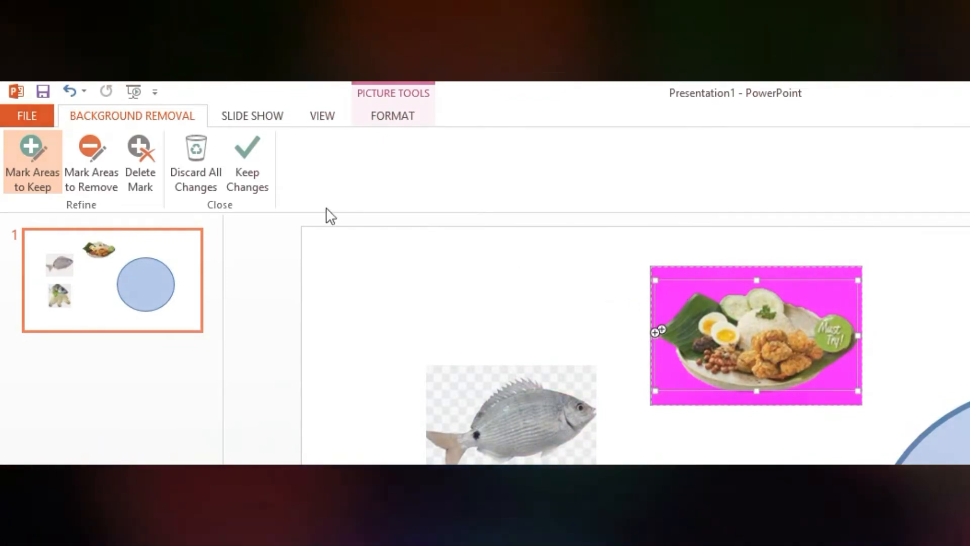
{"action": "left_click", "coordinate": [249, 171]}
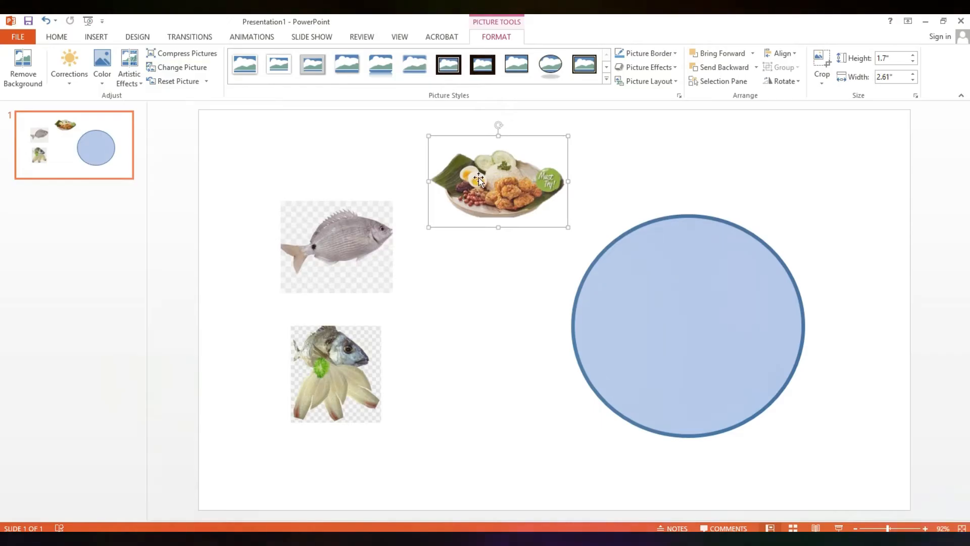
Step: Move the food plate cutout into the upper half of the blue circle and deselect it
{"action": "left_click_drag", "start_coordinate": [715, 327], "coordinate": [843, 392]}
{"action": "left_click_drag", "start_coordinate": [563, 221], "coordinate": [677, 287]}
{"action": "left_click", "coordinate": [515, 185]}
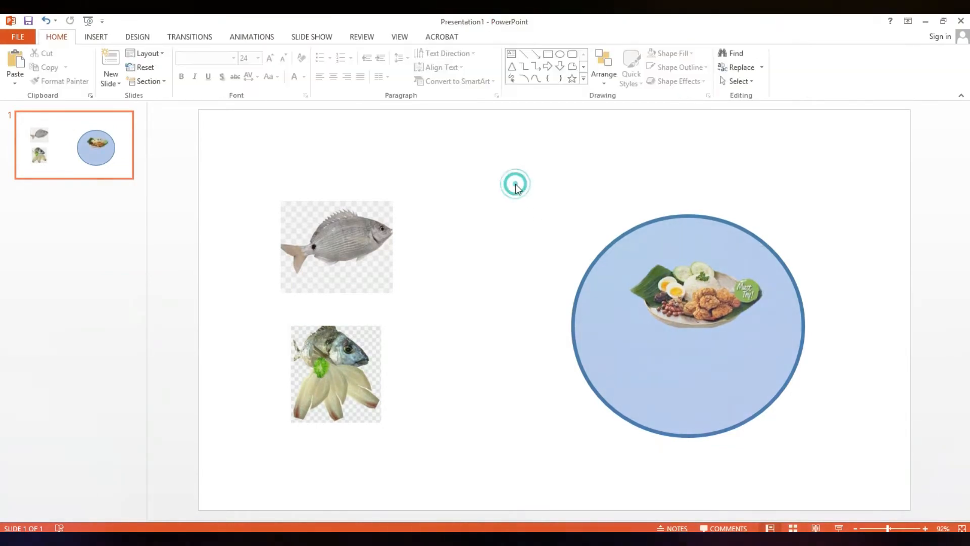
Step: Bring the whole-fish picture to the front, test it over the blue circle, and move it back to the slide's empty upper-left area
{"action": "left_click_drag", "start_coordinate": [353, 251], "coordinate": [430, 297]}
{"action": "right_click", "coordinate": [431, 297]}
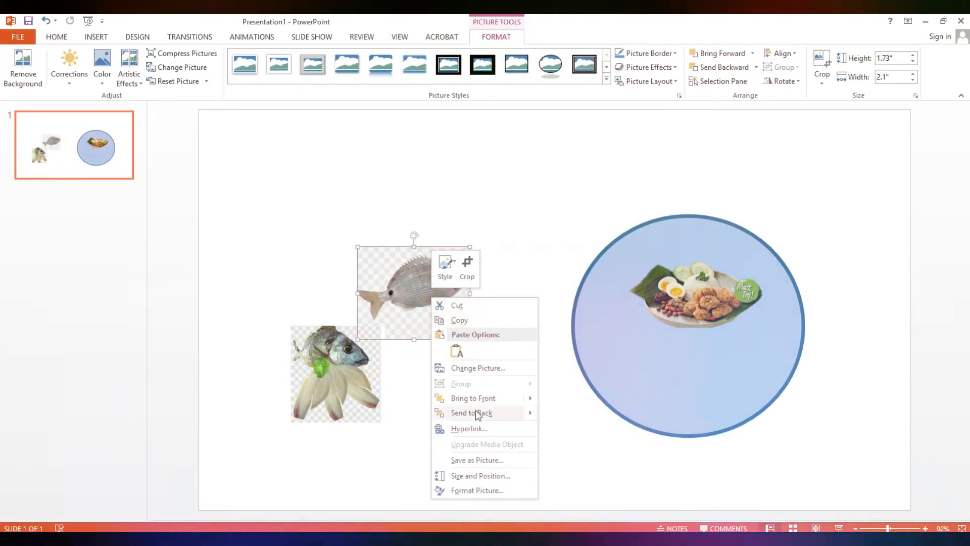
{"action": "left_click", "coordinate": [560, 397]}
{"action": "left_click_drag", "start_coordinate": [428, 298], "coordinate": [711, 380]}
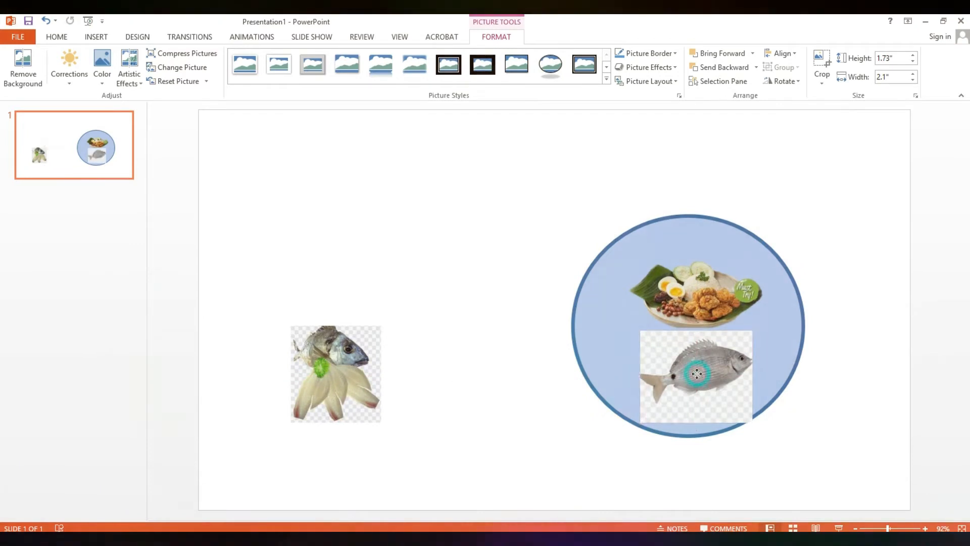
{"action": "left_click_drag", "start_coordinate": [695, 373], "coordinate": [377, 208]}
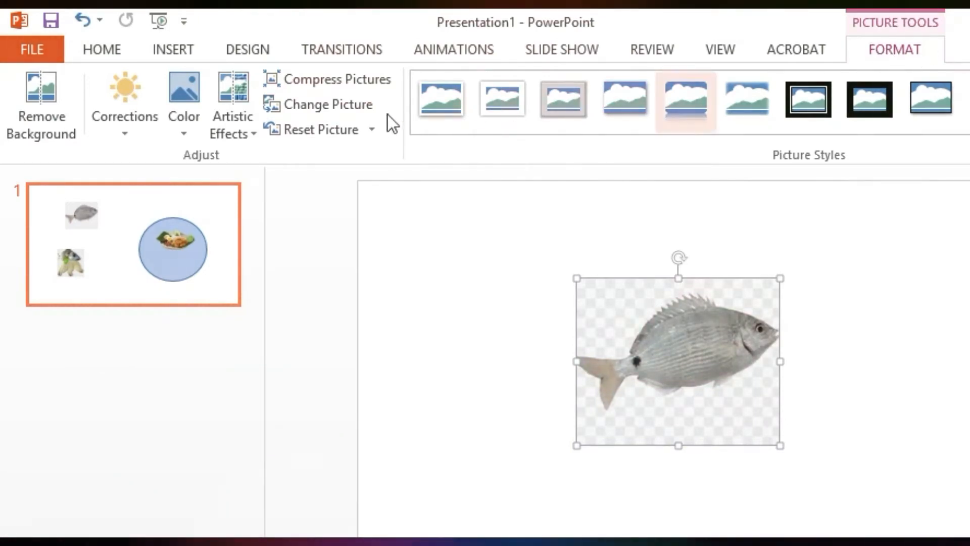
Step: Start removing the whole-fish picture's background, marking the fish's mouth and tail tip as areas to keep
{"action": "left_click", "coordinate": [41, 88]}
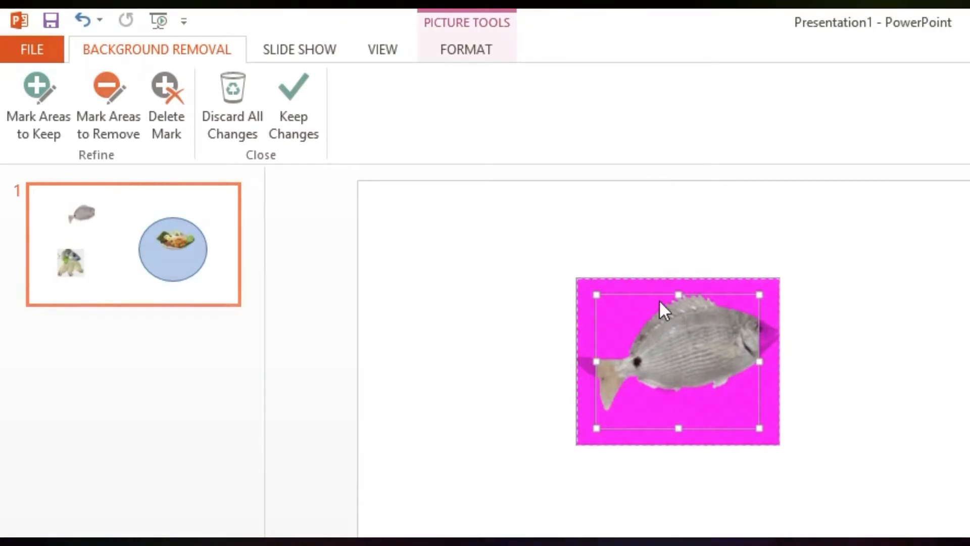
{"action": "left_click", "coordinate": [47, 123]}
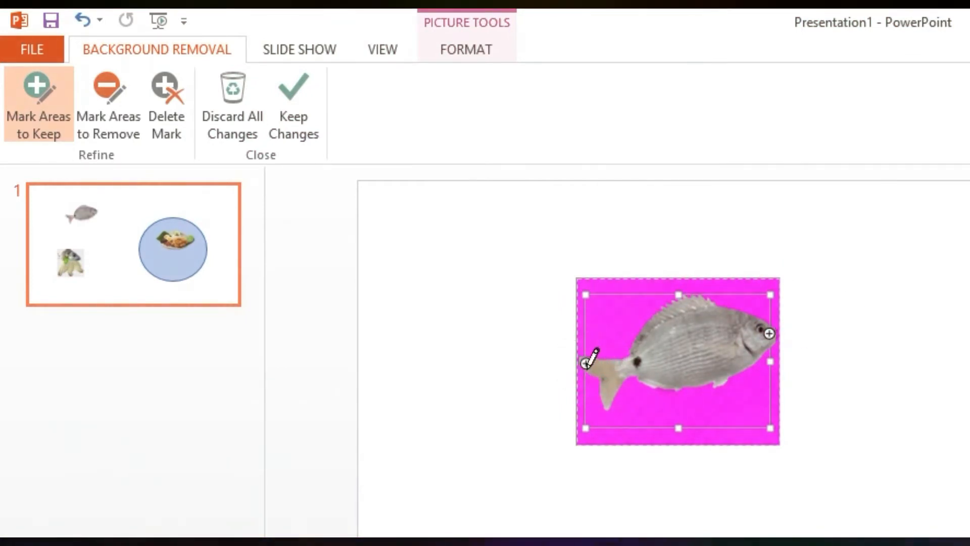
{"action": "left_click", "coordinate": [580, 359]}
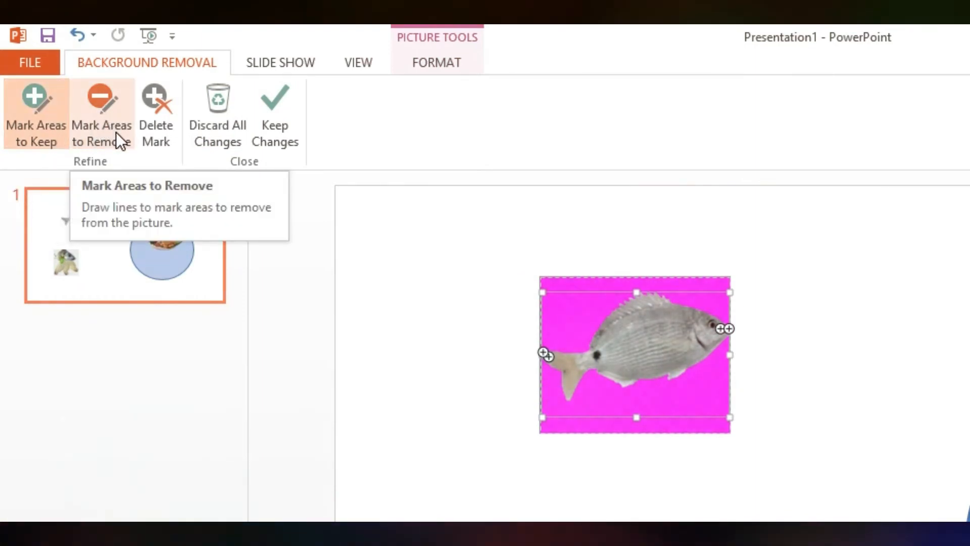
Step: Try to remove the fish's dorsal fin by marking points along it as areas to remove, and keep the changes
{"action": "left_click", "coordinate": [102, 111]}
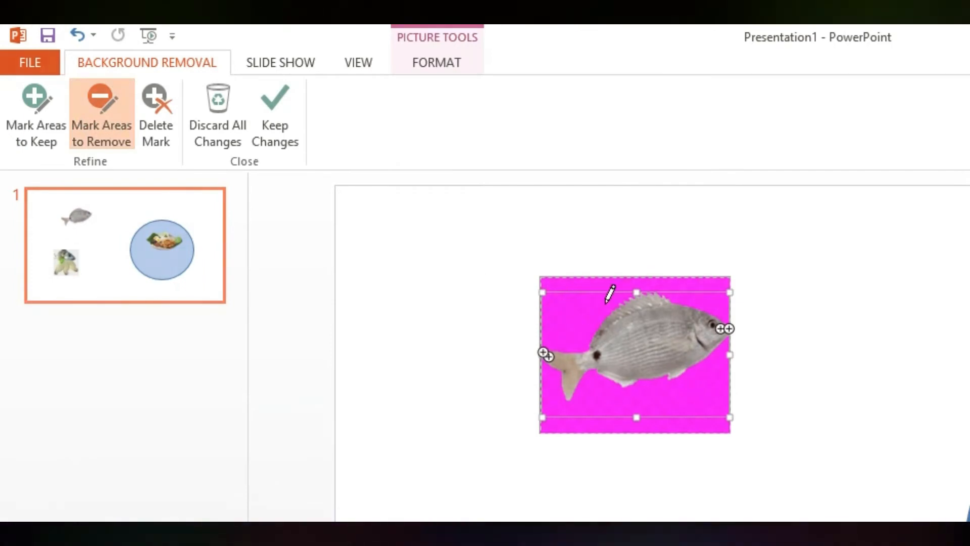
{"action": "left_click", "coordinate": [656, 298]}
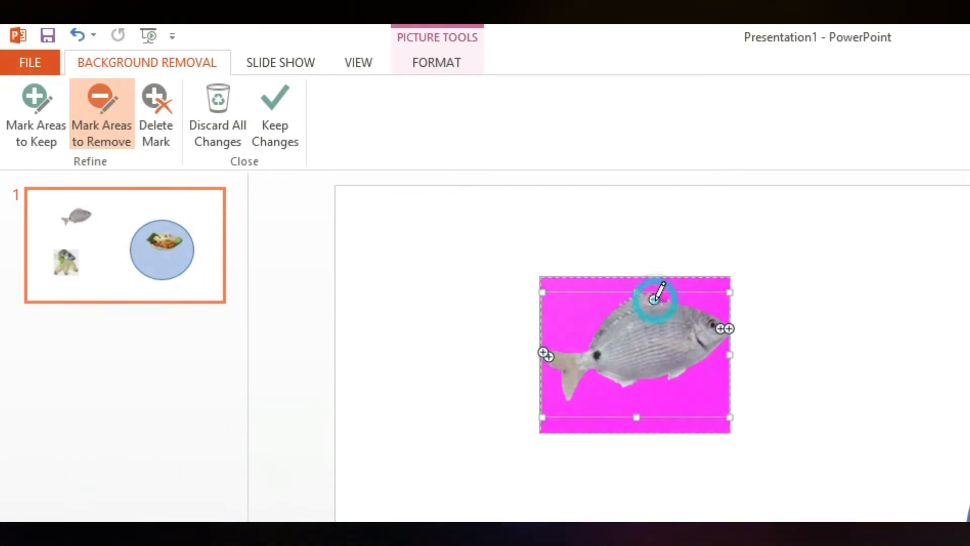
{"action": "left_click", "coordinate": [635, 308]}
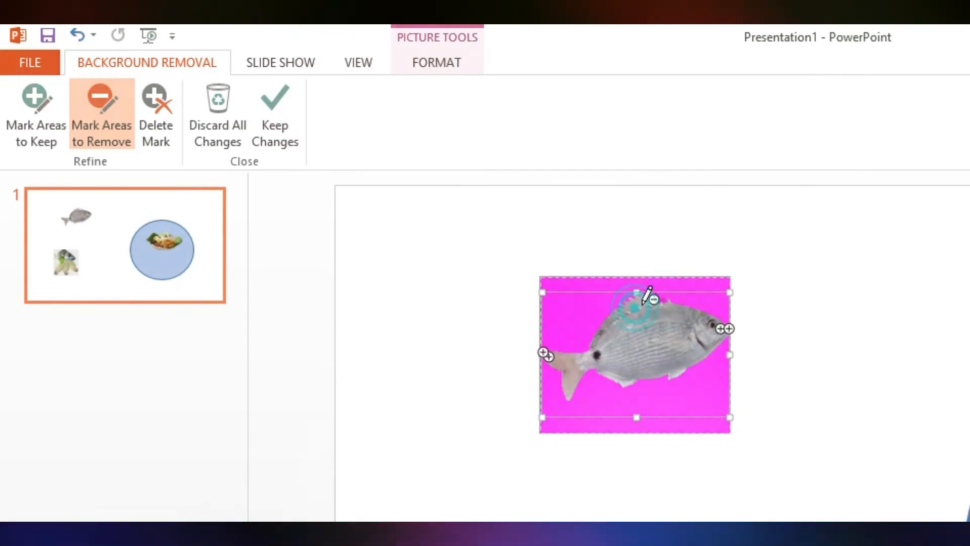
{"action": "left_click", "coordinate": [610, 318]}
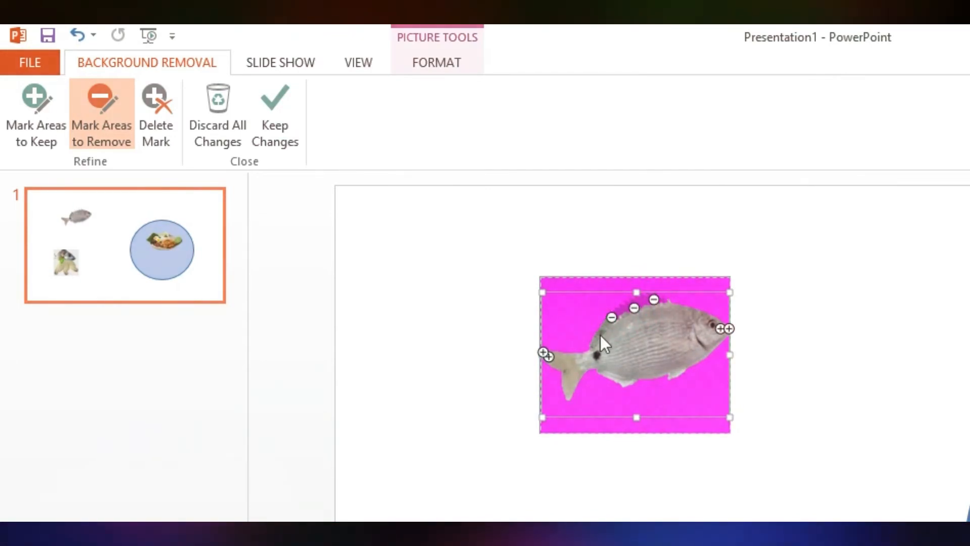
{"action": "left_click", "coordinate": [599, 333]}
{"action": "left_click", "coordinate": [278, 131]}
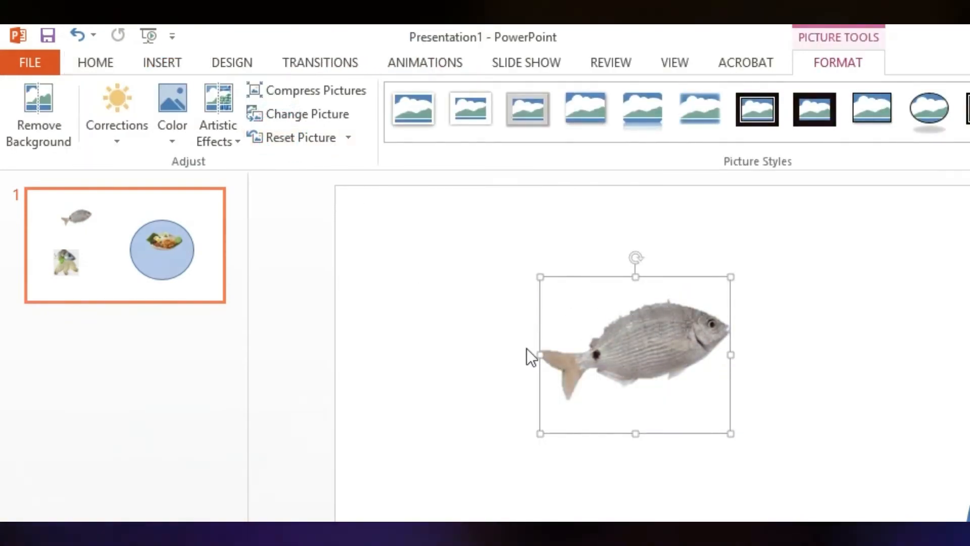
Step: Undo the kept background removal and all the removal marks along the fish's dorsal fin
{"action": "key", "text": "ctrl+z"}
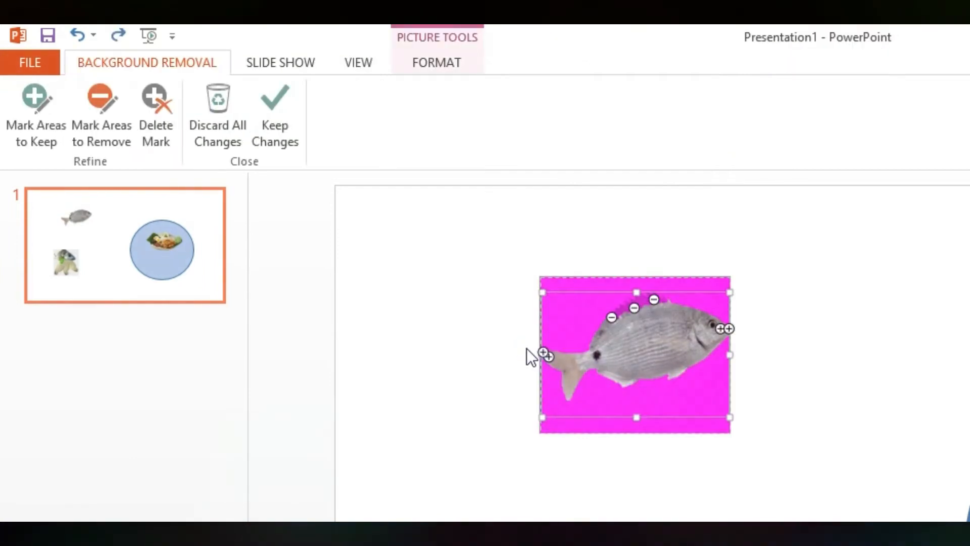
{"action": "key", "text": "ctrl+z"}
{"action": "key", "text": "ctrl+z"}
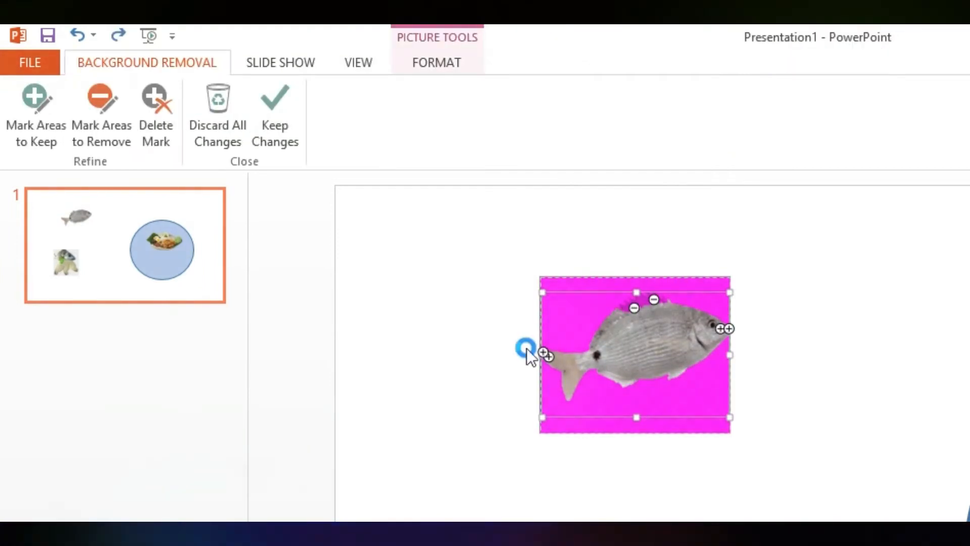
{"action": "key", "text": "ctrl+z"}
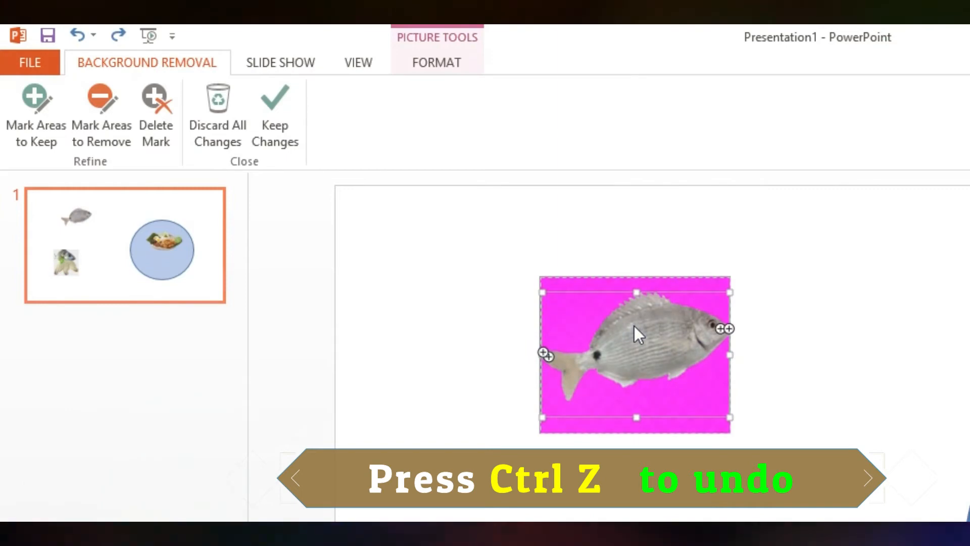
Step: Keep the whole fish's background removal and move the cutout into the blue circle below the food plate
{"action": "left_click", "coordinate": [278, 130]}
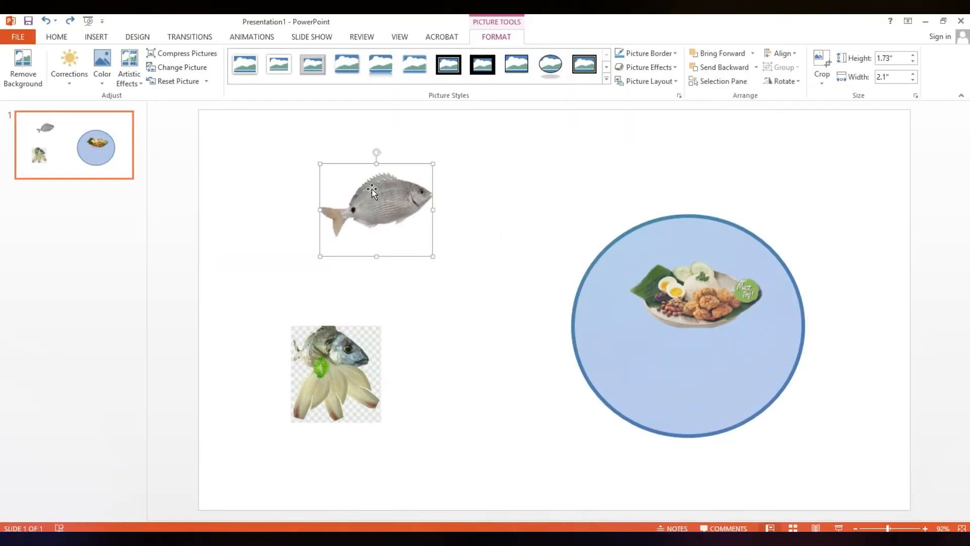
{"action": "left_click_drag", "start_coordinate": [629, 317], "coordinate": [714, 368]}
{"action": "left_click", "coordinate": [511, 254]}
{"action": "left_click", "coordinate": [474, 243]}
Step: Bring the picture of the fish with white petals to the front and place it in the slide's empty upper-left area
{"action": "left_click_drag", "start_coordinate": [356, 374], "coordinate": [516, 356]}
{"action": "right_click", "coordinate": [517, 355]}
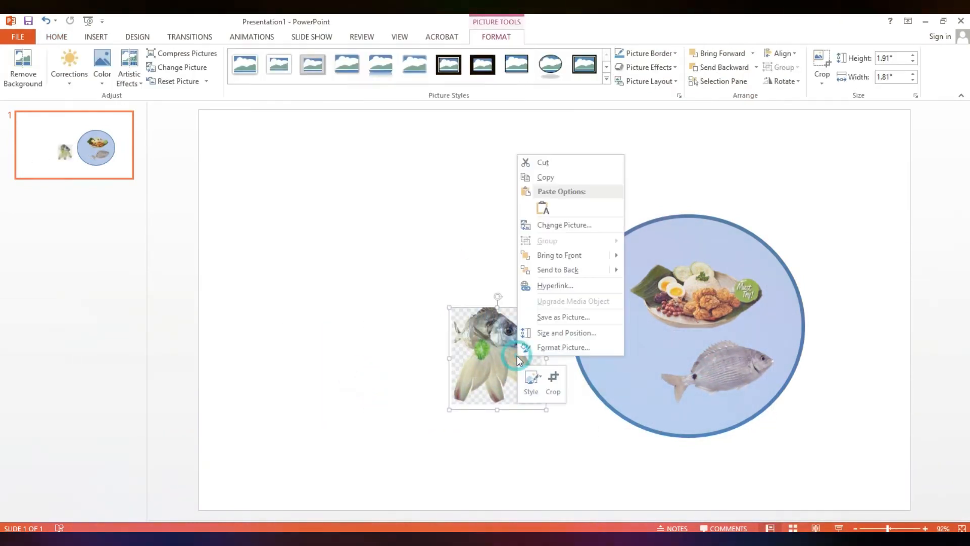
{"action": "left_click", "coordinate": [632, 254]}
{"action": "left_click_drag", "start_coordinate": [475, 344], "coordinate": [345, 206]}
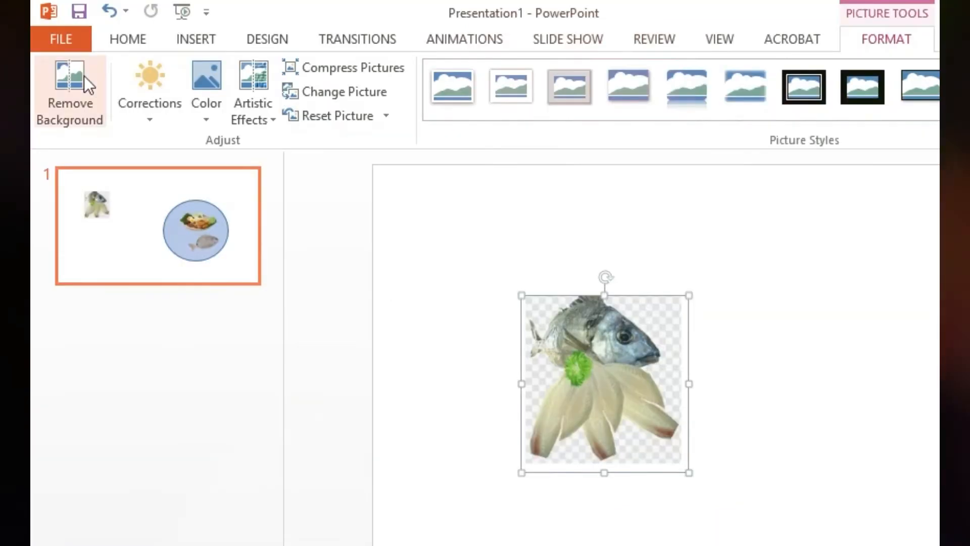
{"action": "left_click", "coordinate": [29, 63]}
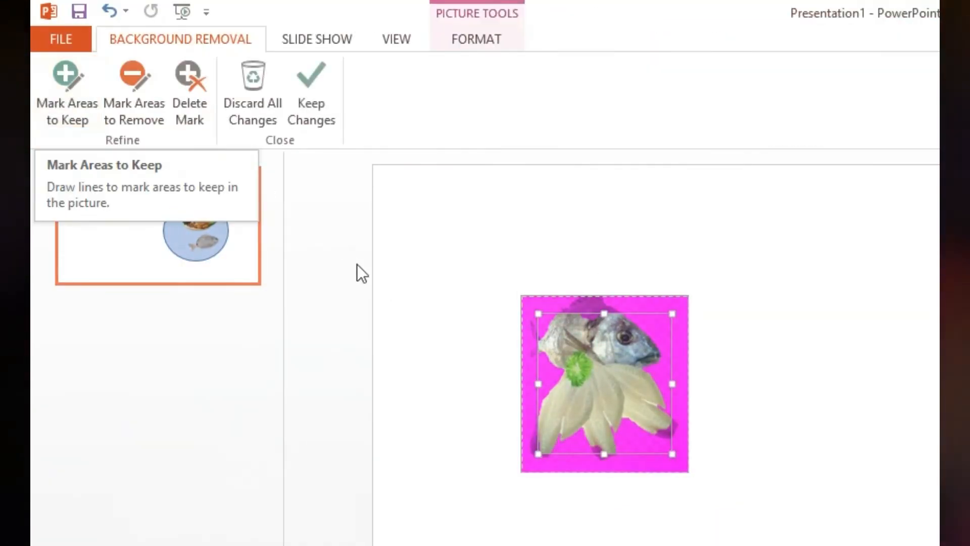
{"action": "left_click", "coordinate": [321, 101]}
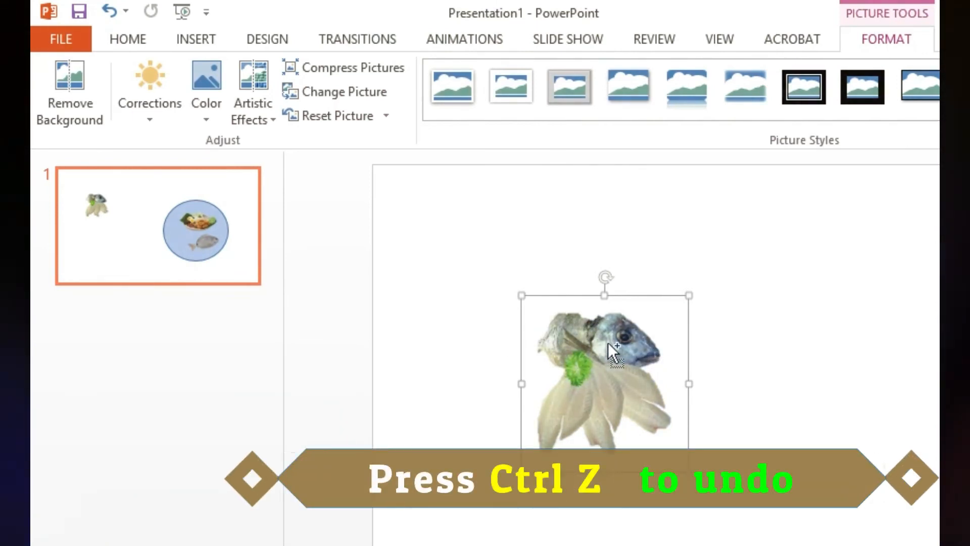
{"action": "key", "text": "ctrl+z"}
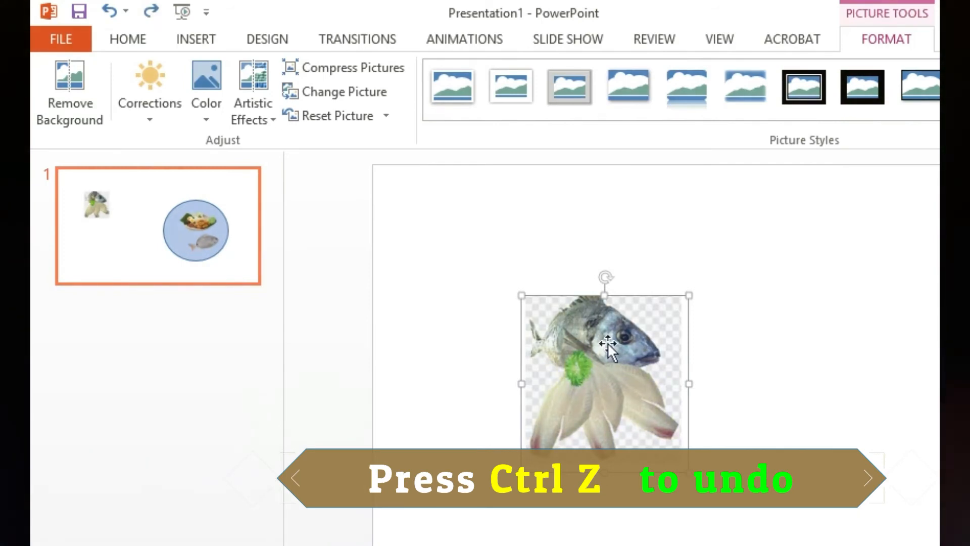
Step: Start background removal on the fish-and-petals picture and mark the top of the fish's back as areas to keep
{"action": "left_click", "coordinate": [69, 95]}
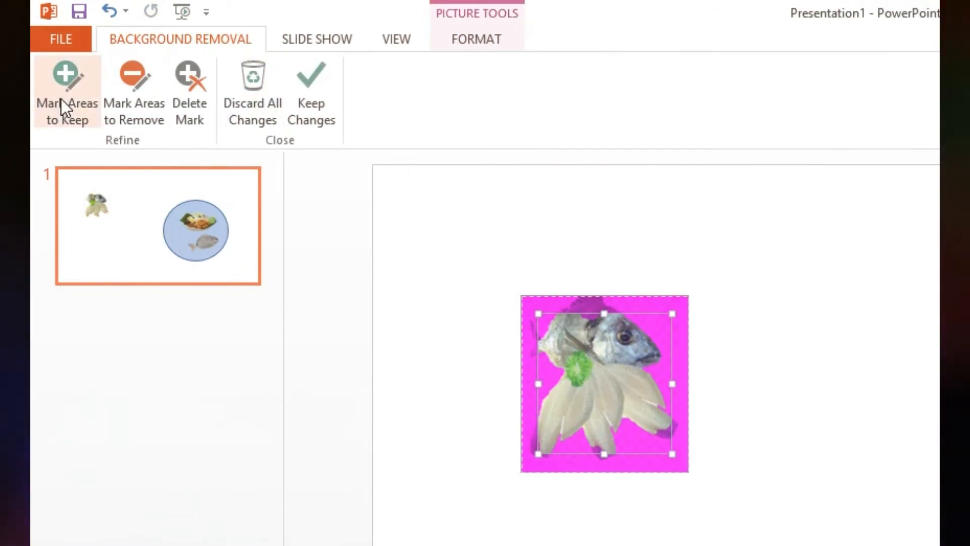
{"action": "left_click", "coordinate": [61, 99]}
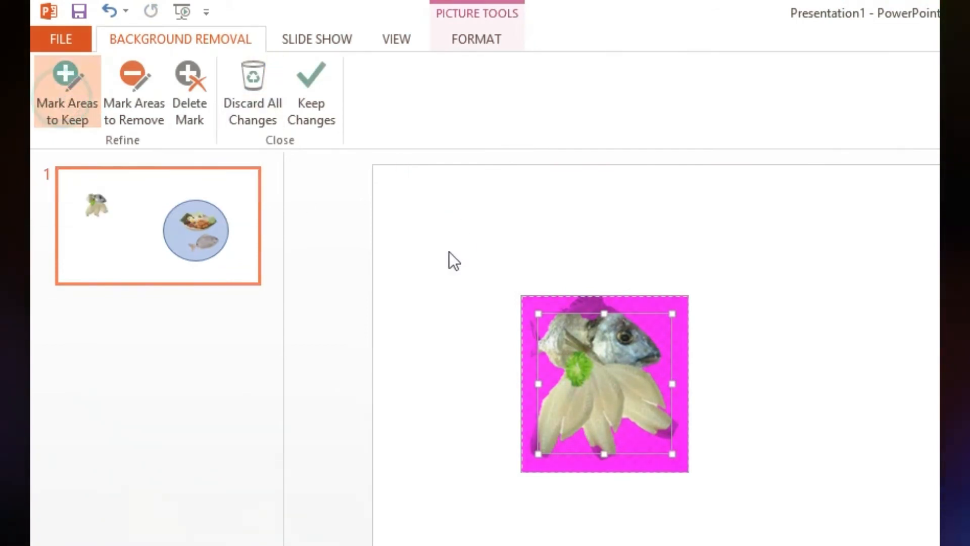
{"action": "left_click", "coordinate": [582, 303]}
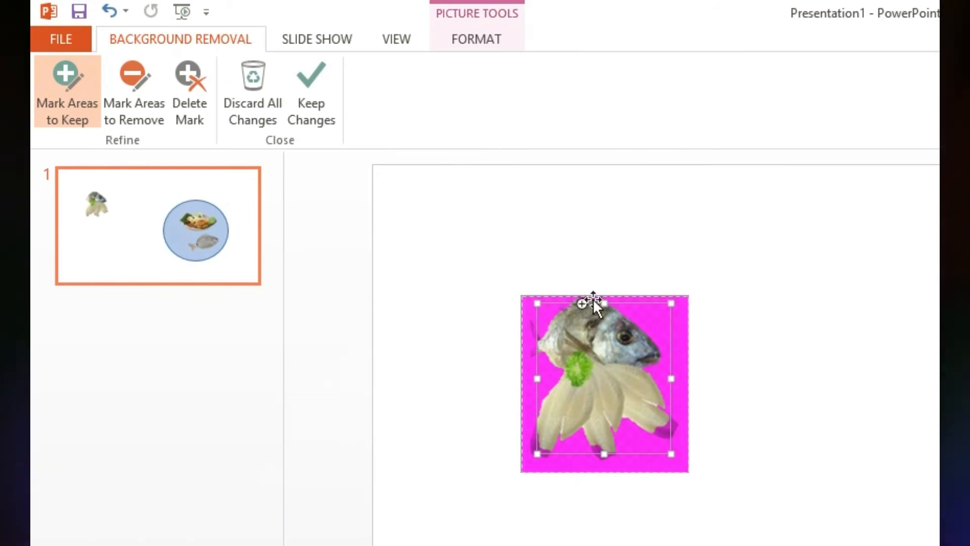
{"action": "left_click", "coordinate": [593, 298]}
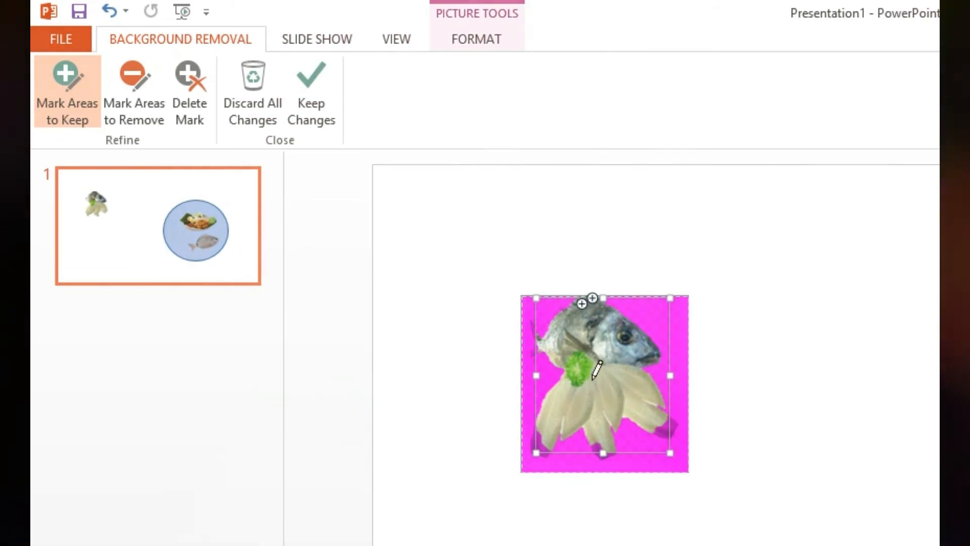
Step: Mark the white petals below the fish as areas to remove and the fish's tail as areas to keep
{"action": "left_click", "coordinate": [130, 93]}
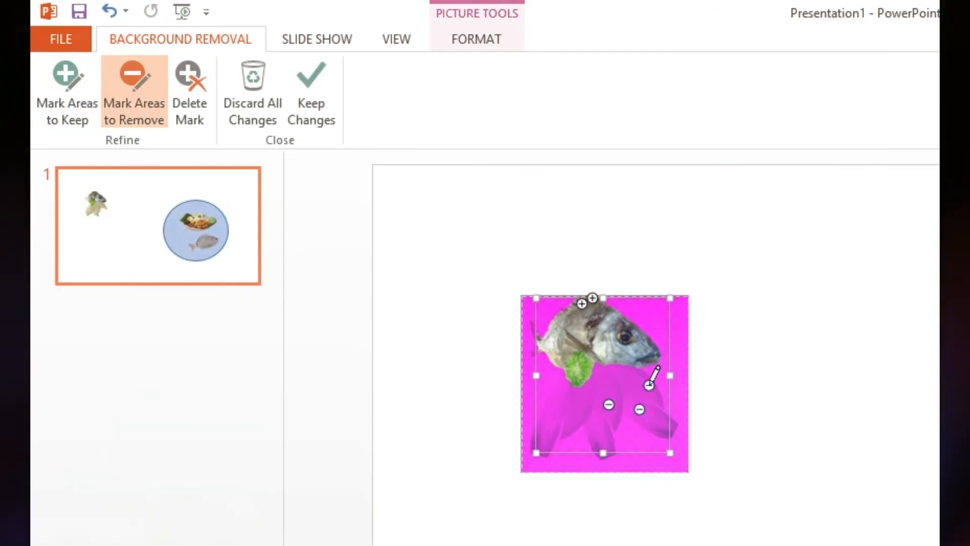
{"action": "left_click", "coordinate": [609, 405]}
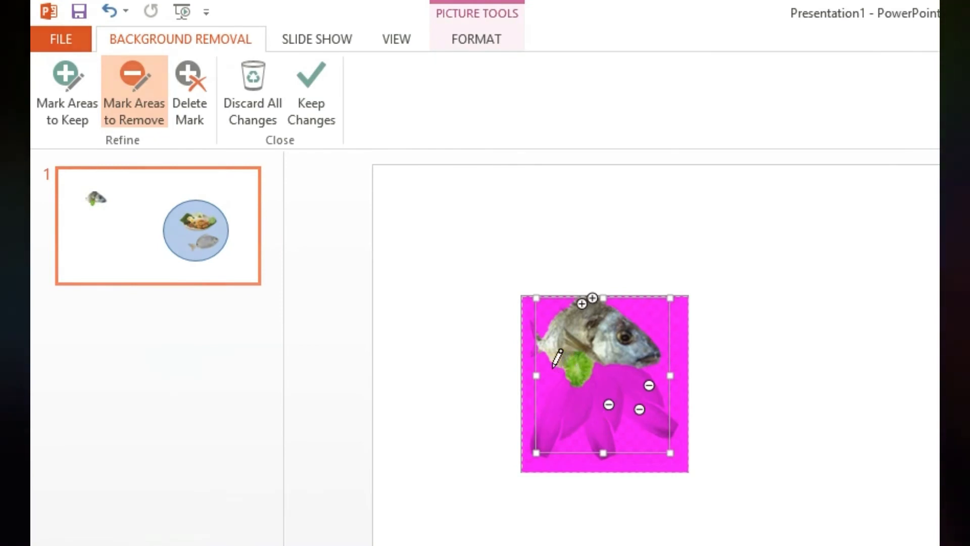
{"action": "left_click", "coordinate": [69, 92]}
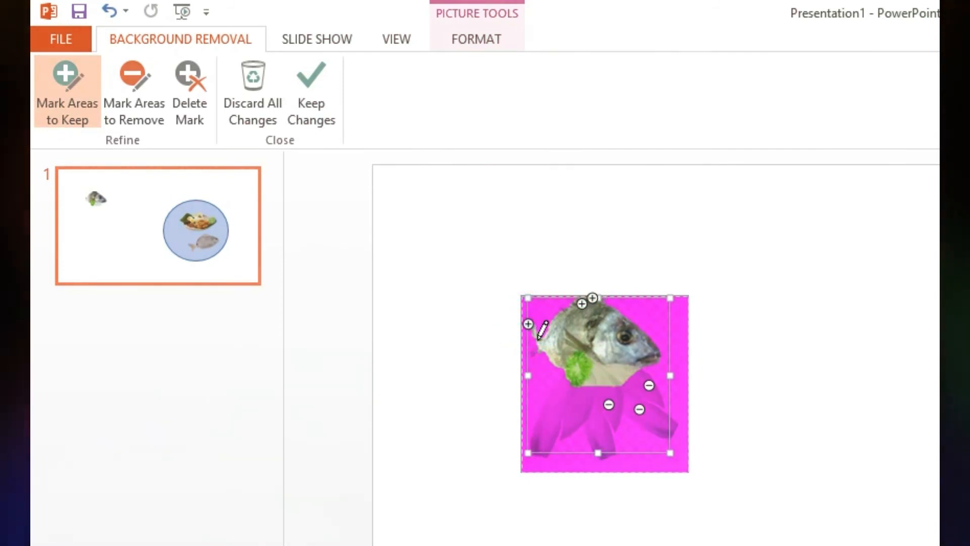
{"action": "left_click_drag", "start_coordinate": [535, 350], "coordinate": [546, 341]}
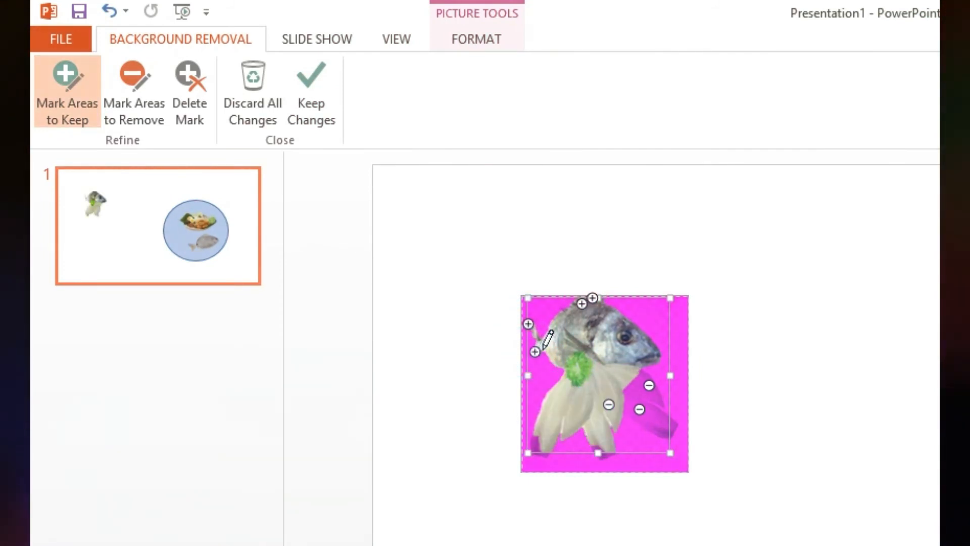
Step: Mark the remaining white petals below the fish as areas to remove and keep the background removal changes
{"action": "left_click", "coordinate": [150, 101]}
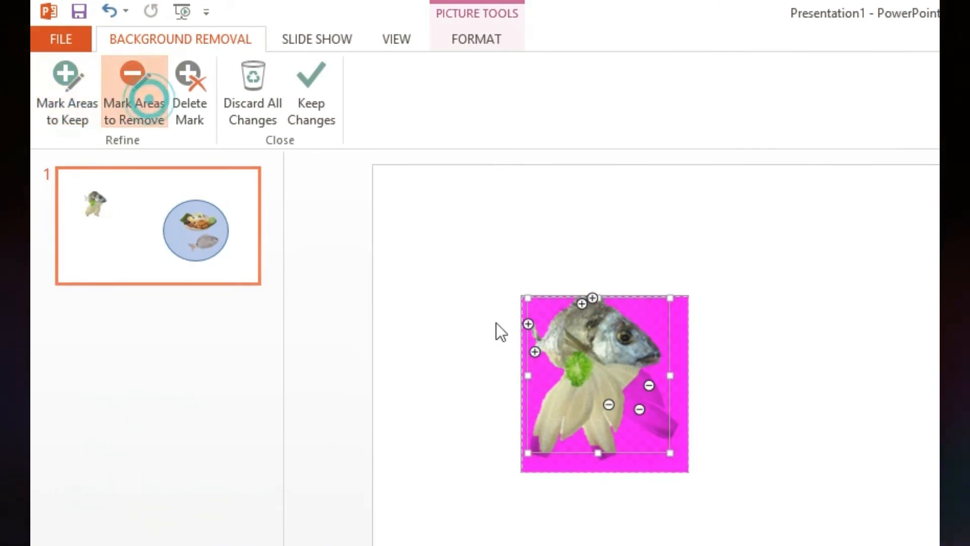
{"action": "left_click_drag", "start_coordinate": [559, 402], "coordinate": [607, 385]}
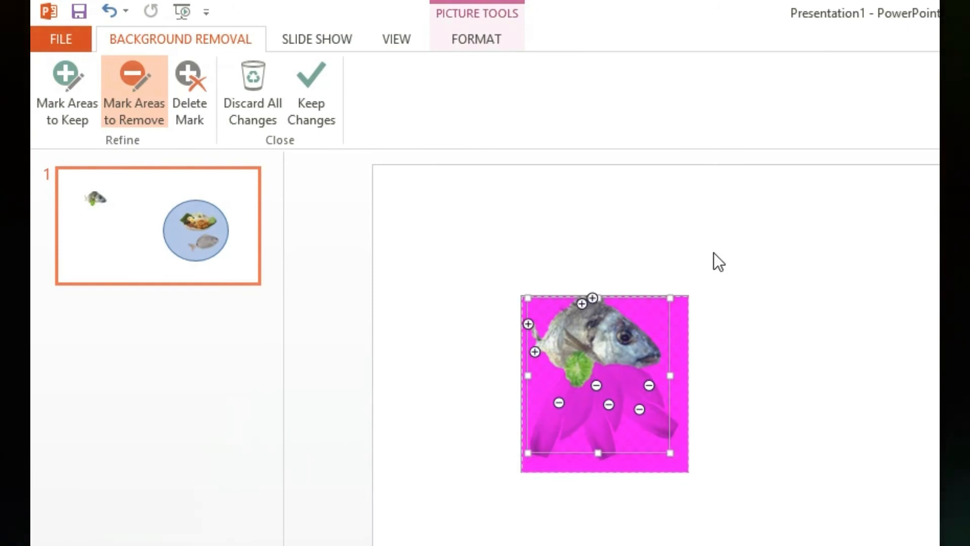
{"action": "left_click", "coordinate": [316, 90]}
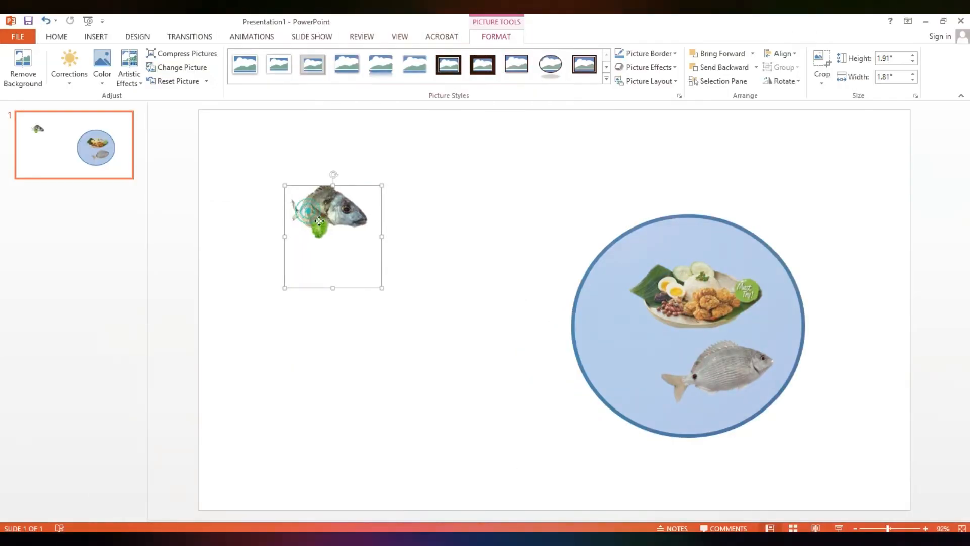
Step: Move the fish cutout with the green garnish into the blue circle, below the food plate and beside the whole fish's tail
{"action": "left_click_drag", "start_coordinate": [556, 341], "coordinate": [729, 473]}
{"action": "left_click_drag", "start_coordinate": [405, 288], "coordinate": [627, 354]}
{"action": "left_click", "coordinate": [472, 301]}
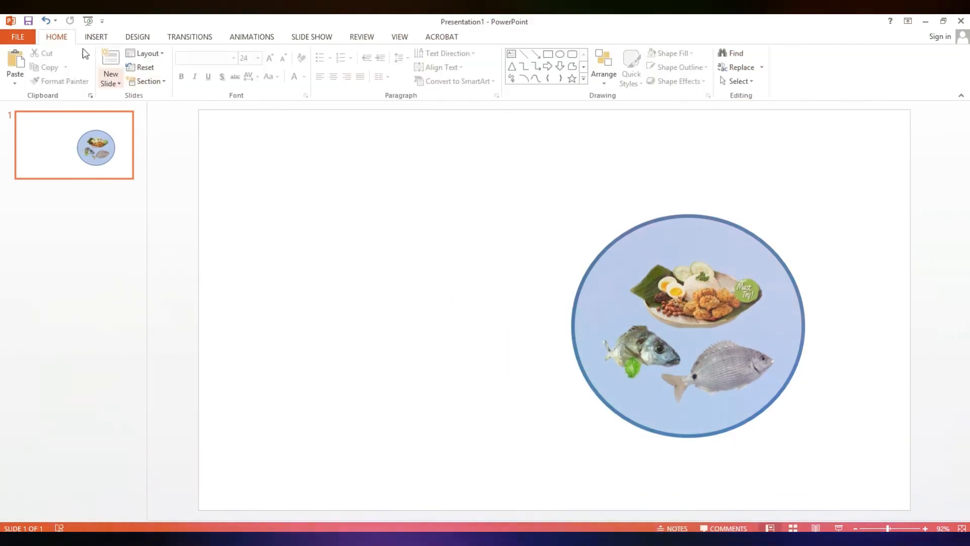
Step: Add a text box reading "SEA FOODS" and place it inside the blue circle above the food plate
{"action": "left_click", "coordinate": [93, 37]}
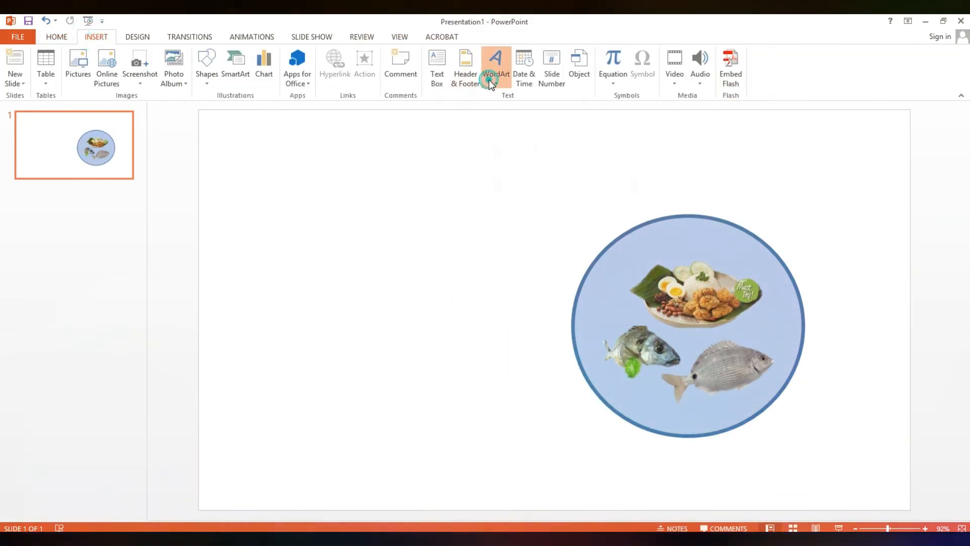
{"action": "left_click", "coordinate": [433, 69]}
{"action": "left_click", "coordinate": [357, 230]}
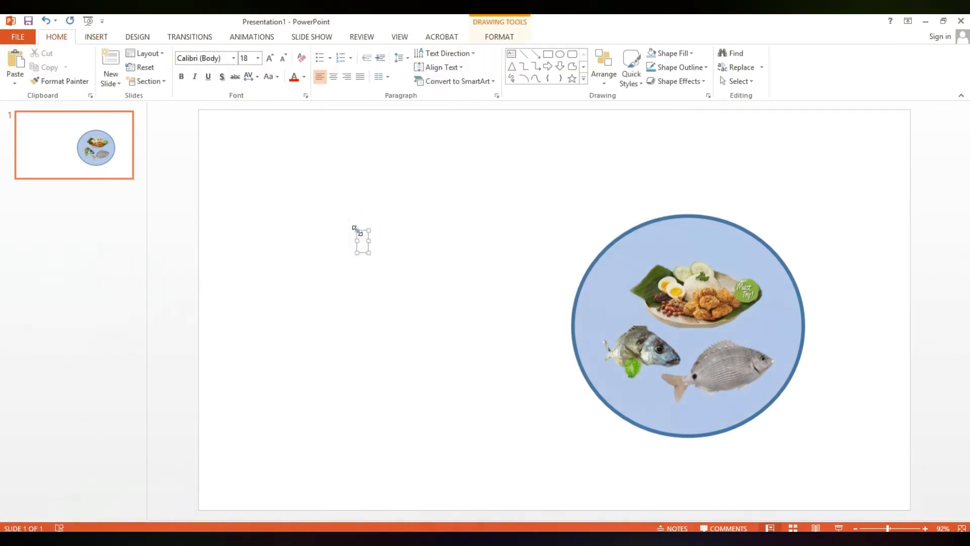
{"action": "type", "text": "SEA"}
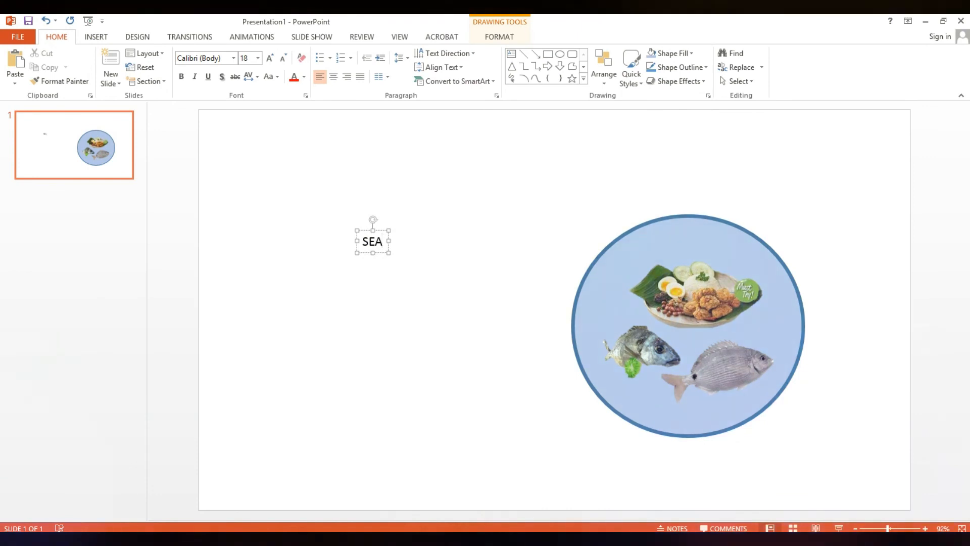
{"action": "type", "text": " FISH"}
{"action": "key", "text": "BackSpace"}
{"action": "key", "text": "BackSpace"}
{"action": "key", "text": "BackSpace"}
{"action": "key", "text": "BackSpace"}
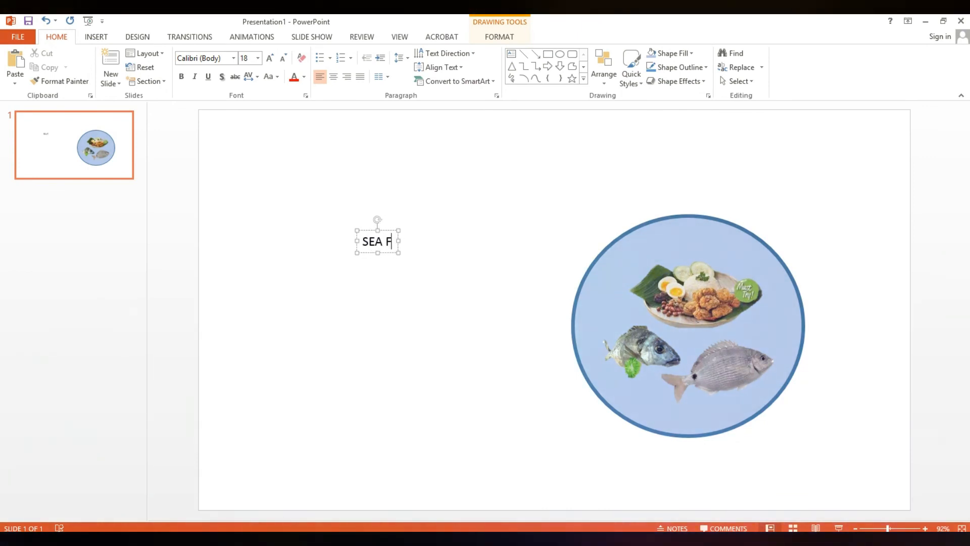
{"action": "type", "text": "FOODS"}
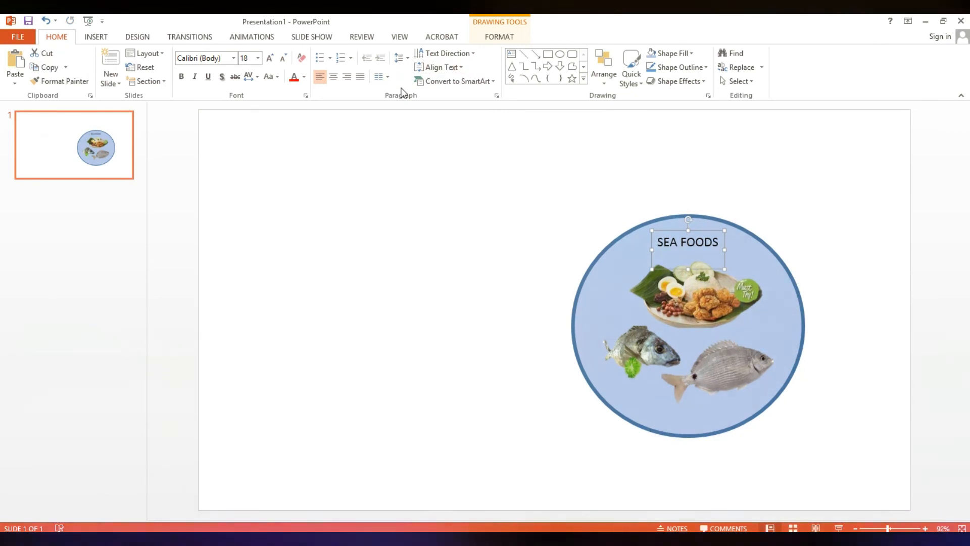
Step: Group the circle, cutouts and text into one object and move it to the upper middle of the slide
{"action": "key", "text": "ctrl+a"}
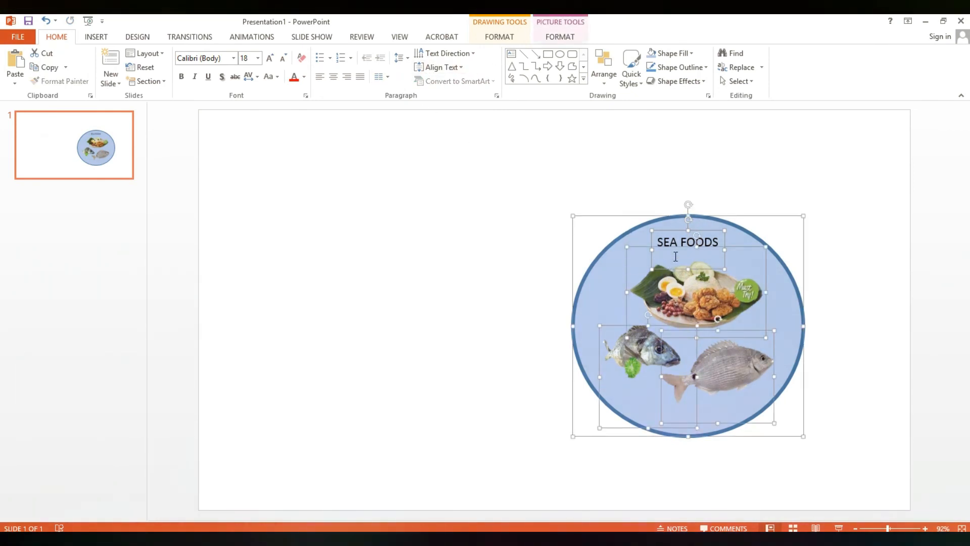
{"action": "right_click", "coordinate": [677, 246]}
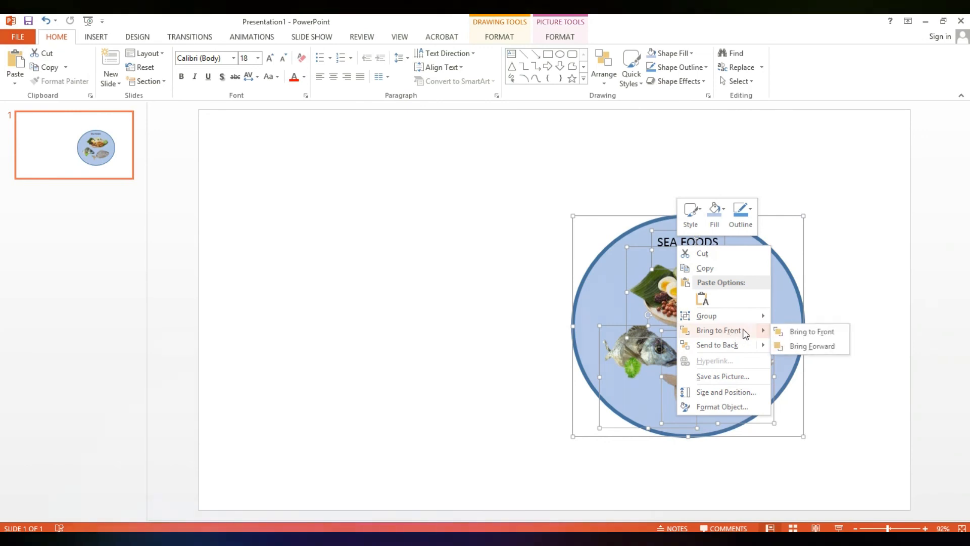
{"action": "mouse_move", "coordinate": [748, 317]}
{"action": "left_click", "coordinate": [782, 317]}
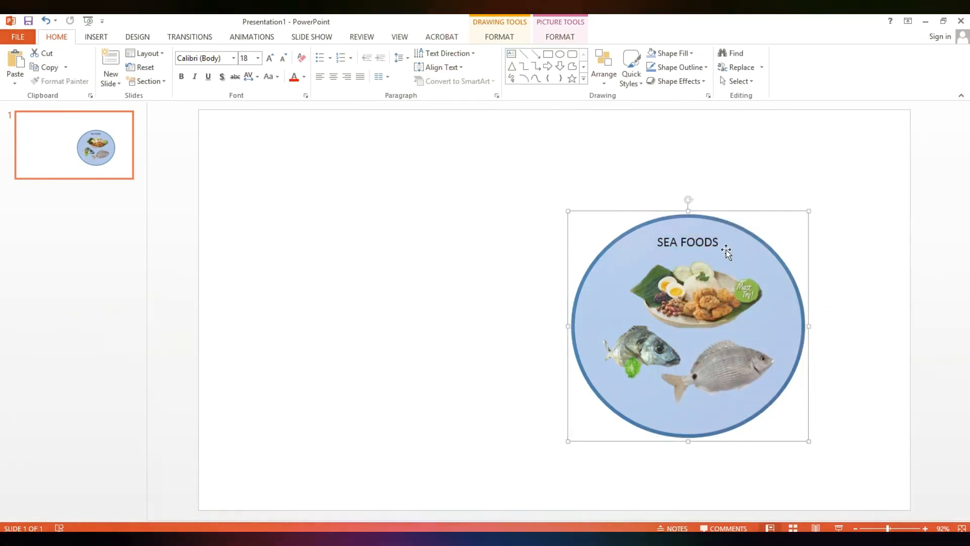
{"action": "left_click_drag", "start_coordinate": [728, 249], "coordinate": [568, 206]}
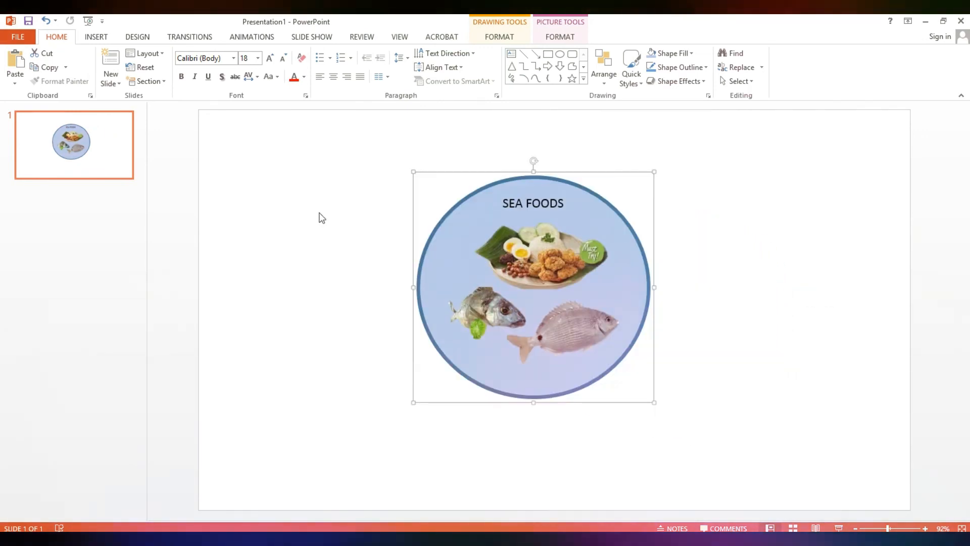
{"action": "left_click", "coordinate": [304, 282]}
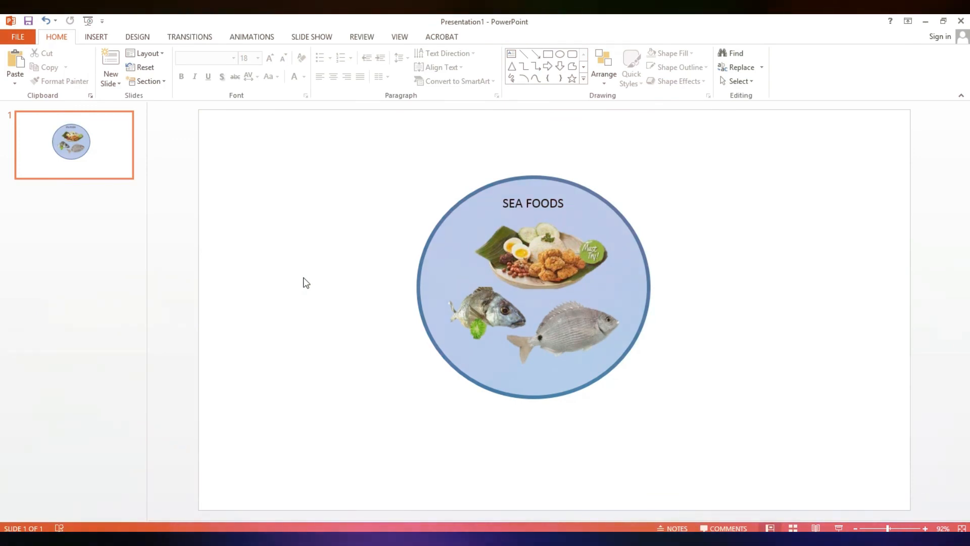